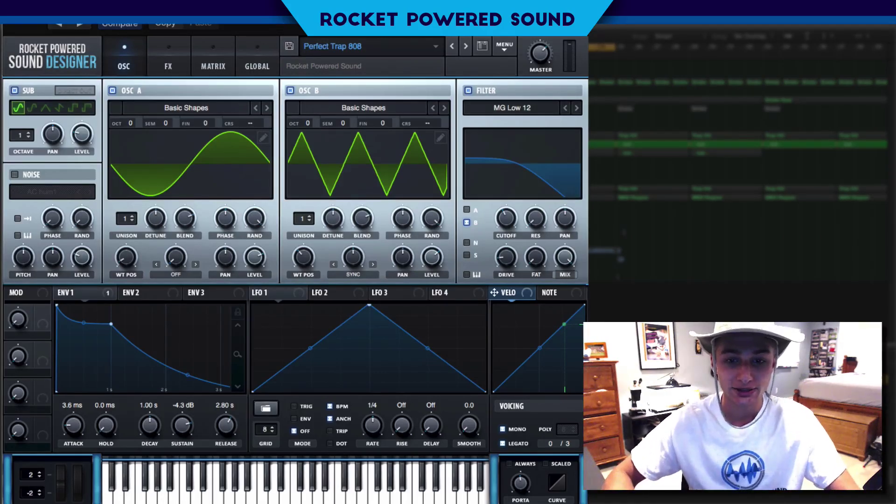
Bring up Musical Typing to audition the Perfect Trap 808 preset, and close it again
key(super+k)
click(158, 294)
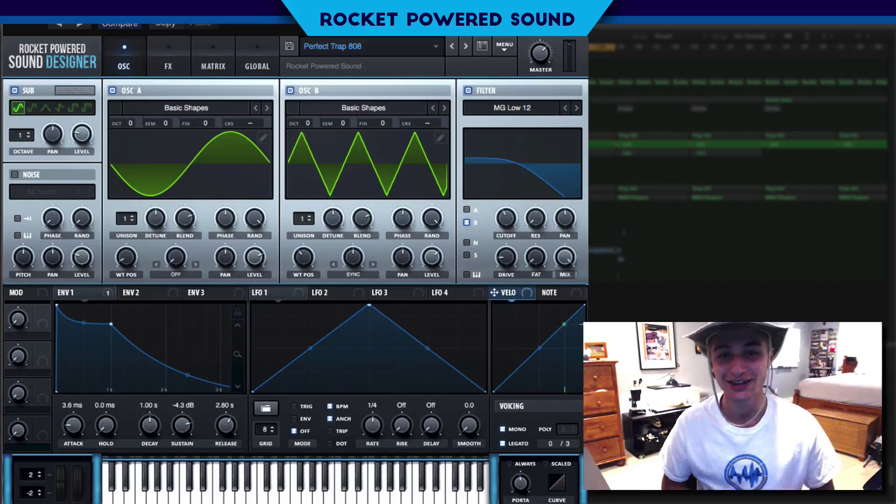
Initialize the synth preset and turn off oscillator A
click(504, 45)
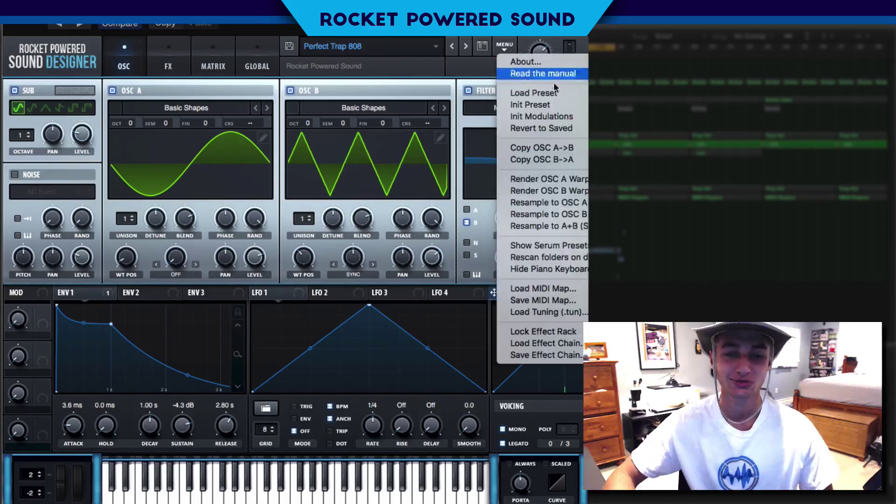
click(571, 104)
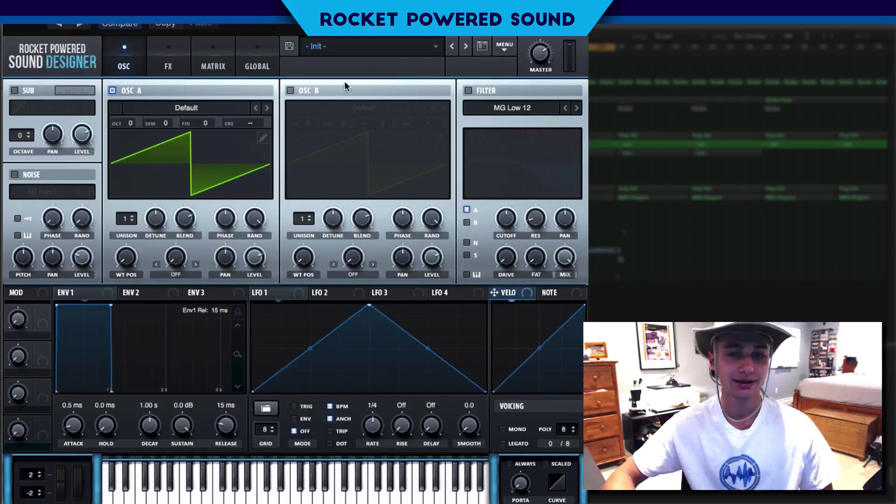
click(114, 91)
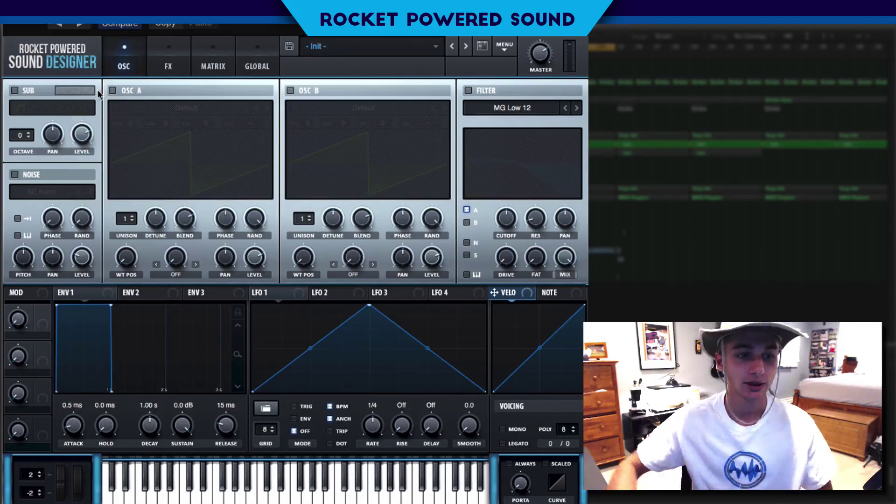
Enable the sub oscillator with its sine shape and set its octave to 1
click(15, 90)
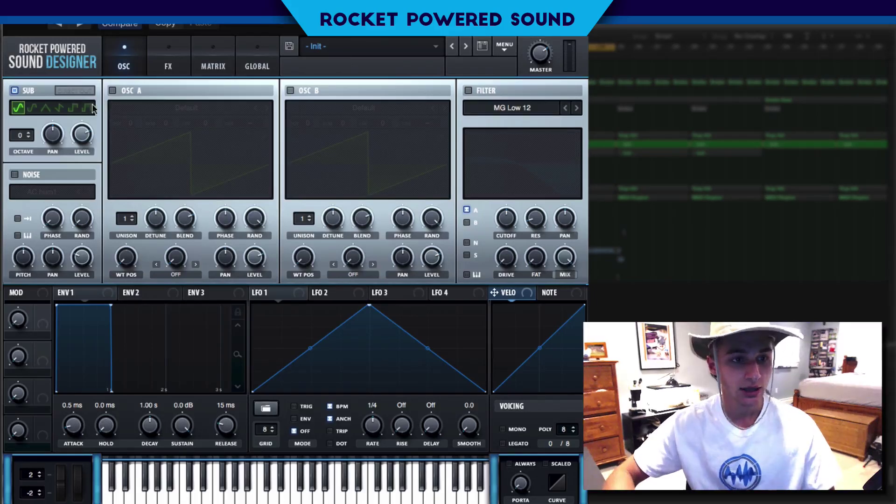
mouse_move(20, 136)
drag(19, 136, 19, 131)
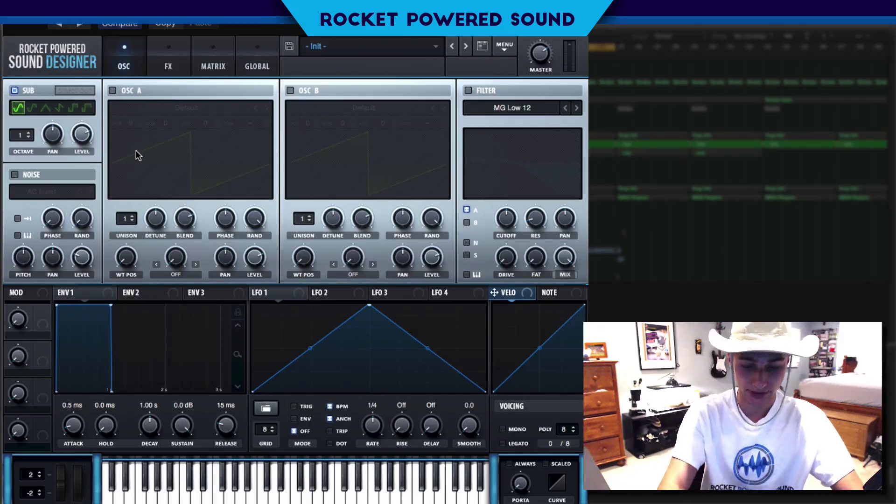
Audition the sub oscillator by playing a D-key note with Musical Typing
key(super+k)
key(d)
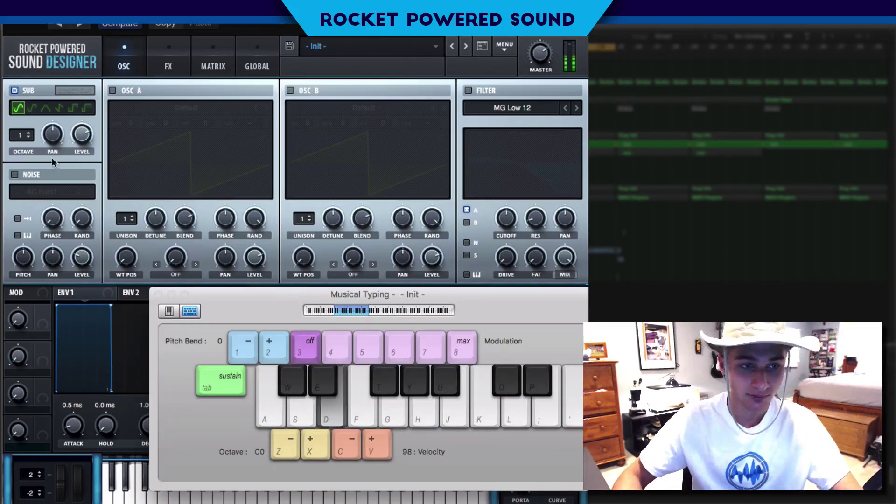
key(super+k)
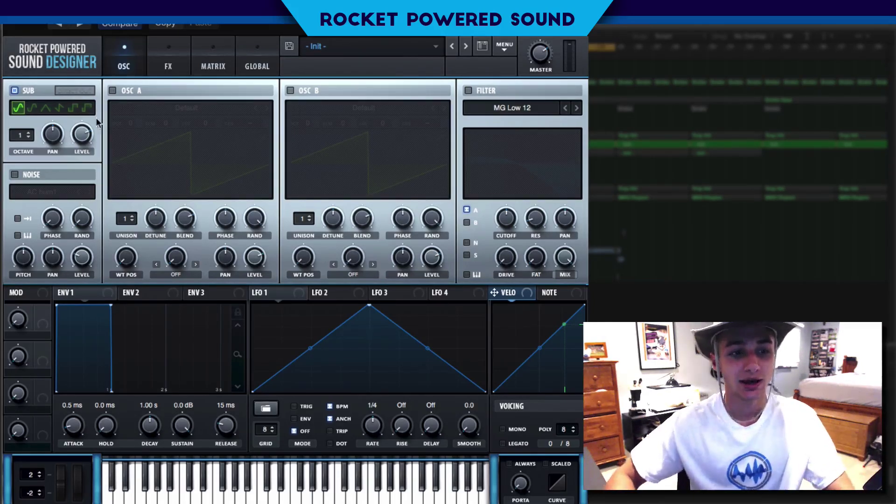
Enable oscillator A and load the Analog wavetable Basic Shapes into it
click(113, 90)
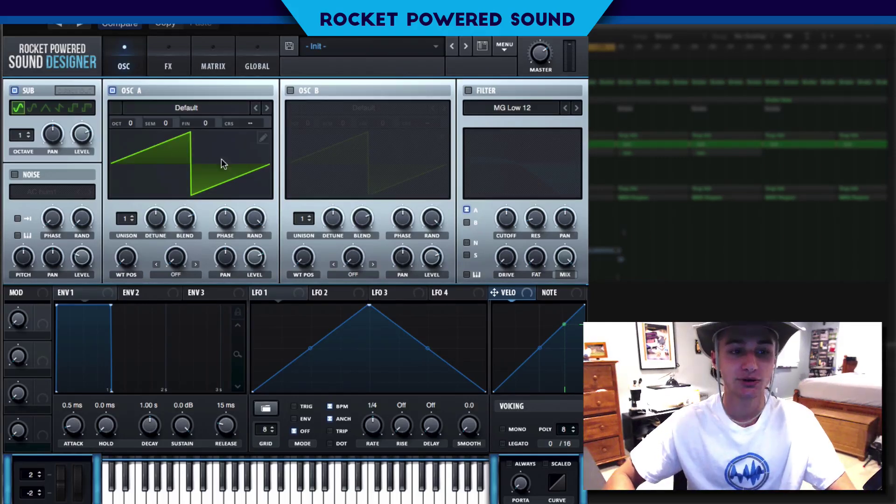
drag(90, 140, 48, 172)
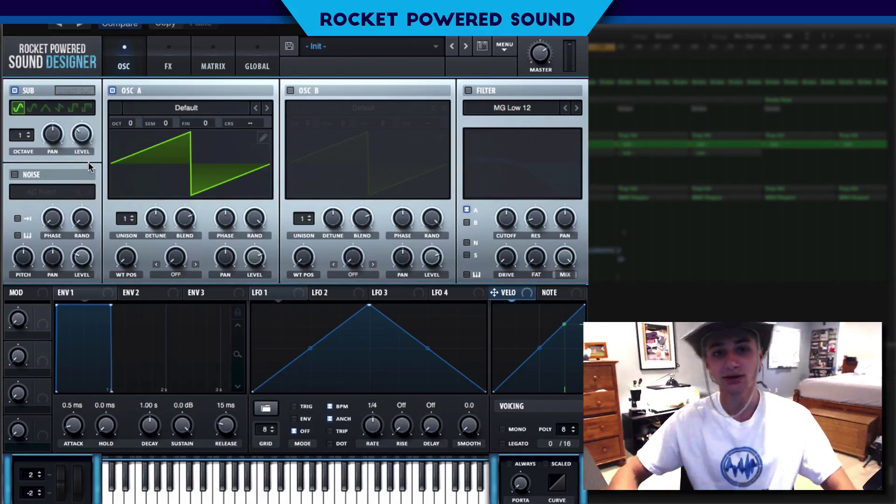
click(222, 114)
mouse_move(227, 133)
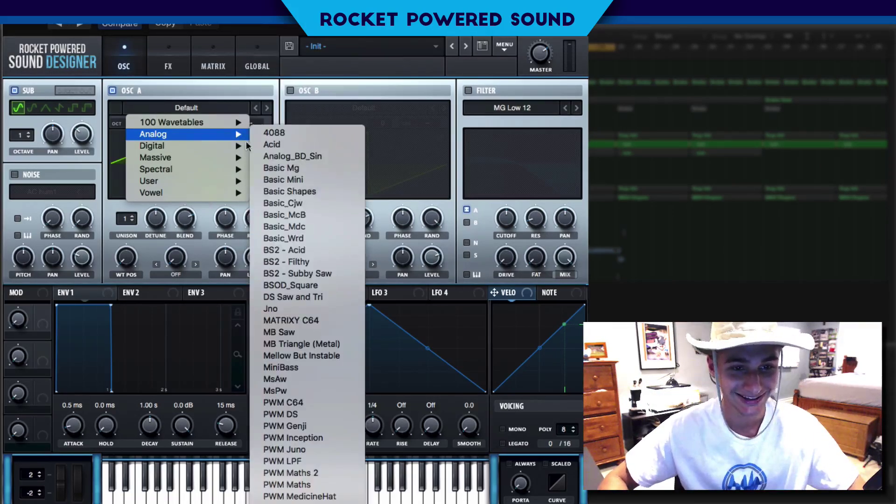
click(329, 194)
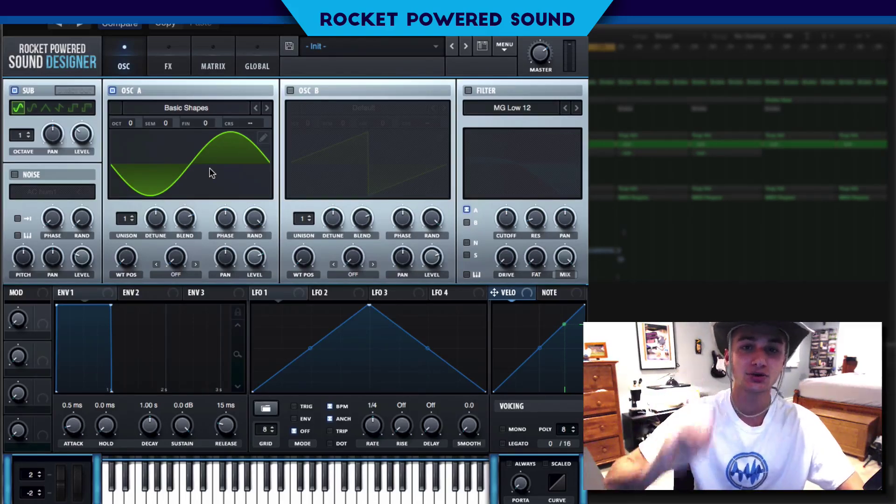
Enable oscillator B with the Analog wavetable Basic Shapes and raise its wavetable position to the triangle wave
click(291, 90)
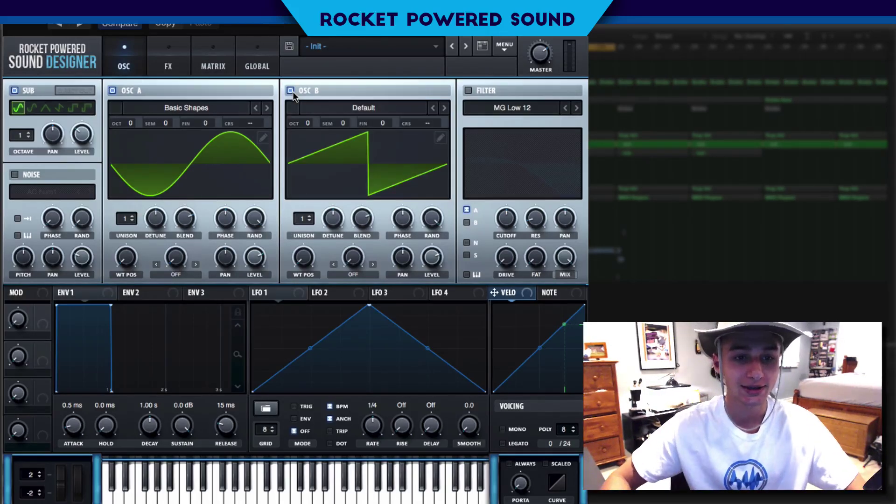
click(358, 108)
mouse_move(336, 134)
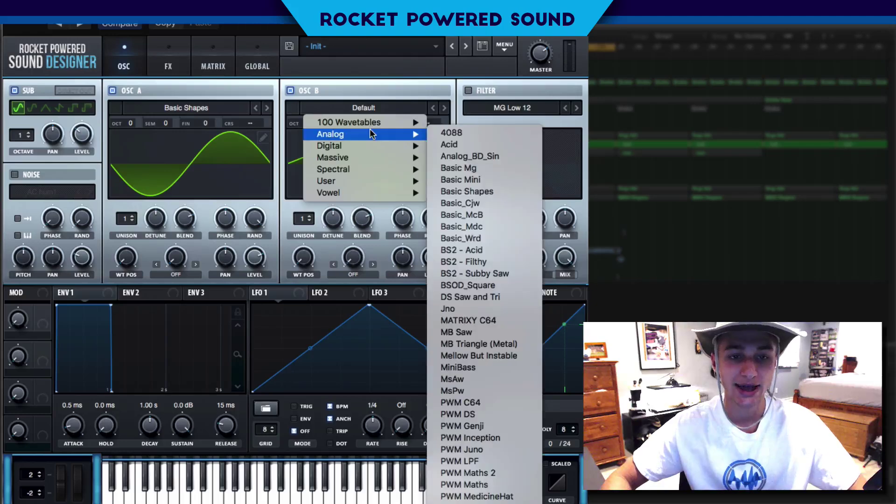
click(507, 192)
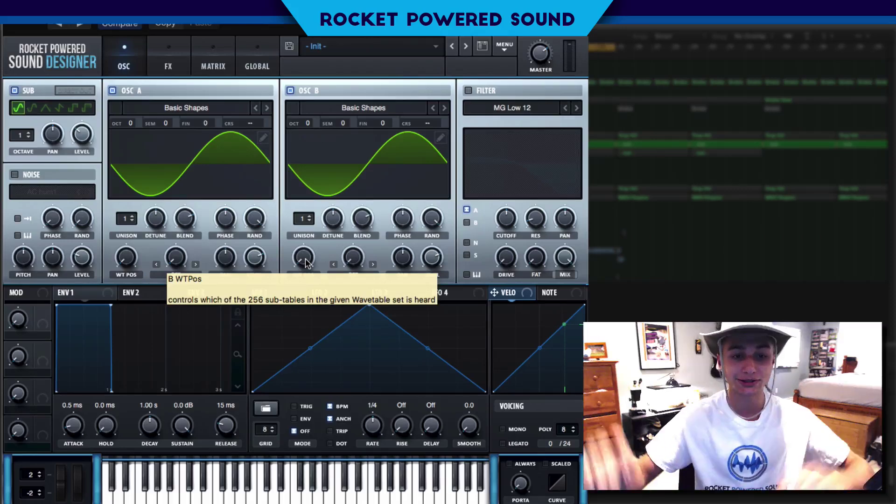
drag(302, 256, 310, 198)
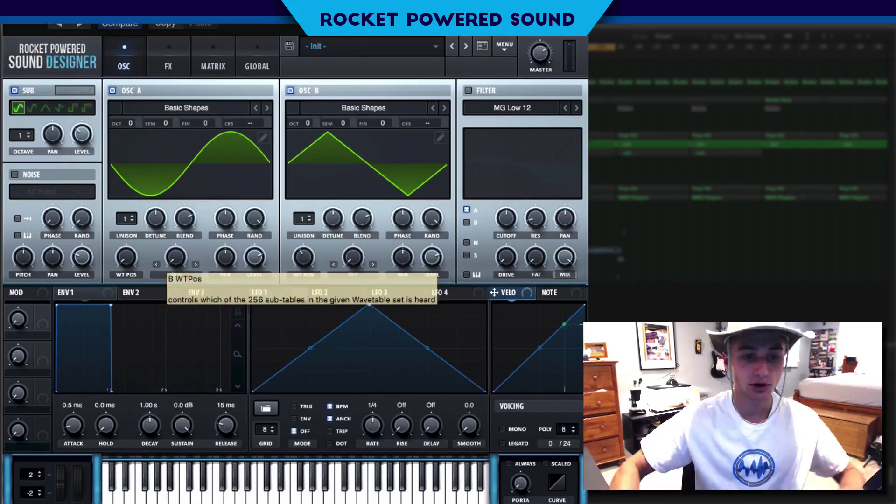
Compare the layers by switching the sub, oscillator B and oscillator A off and on again
click(15, 91)
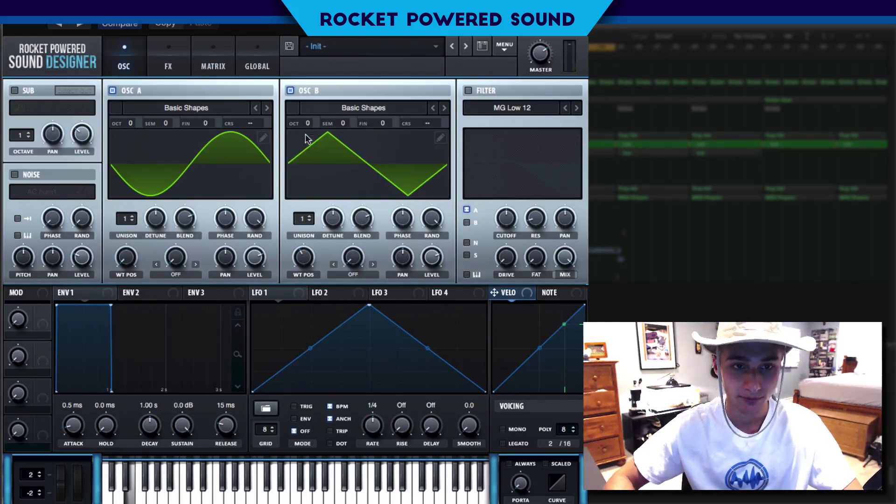
click(290, 89)
click(290, 90)
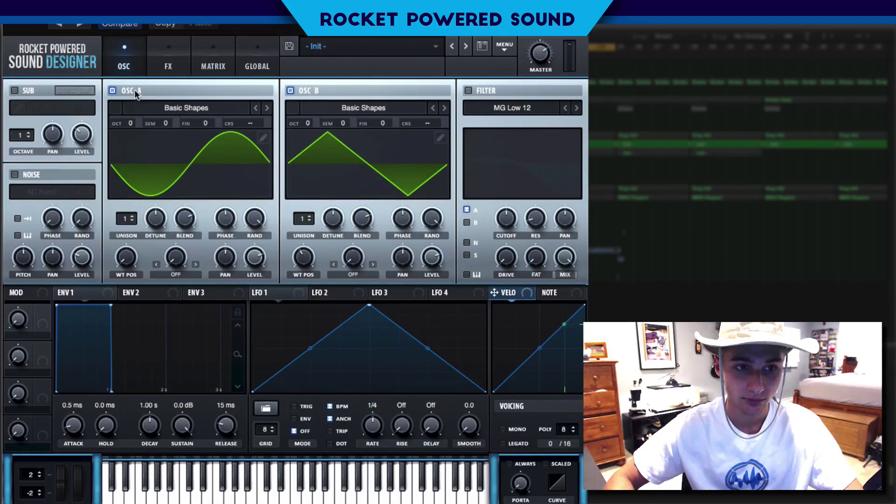
click(113, 90)
click(115, 91)
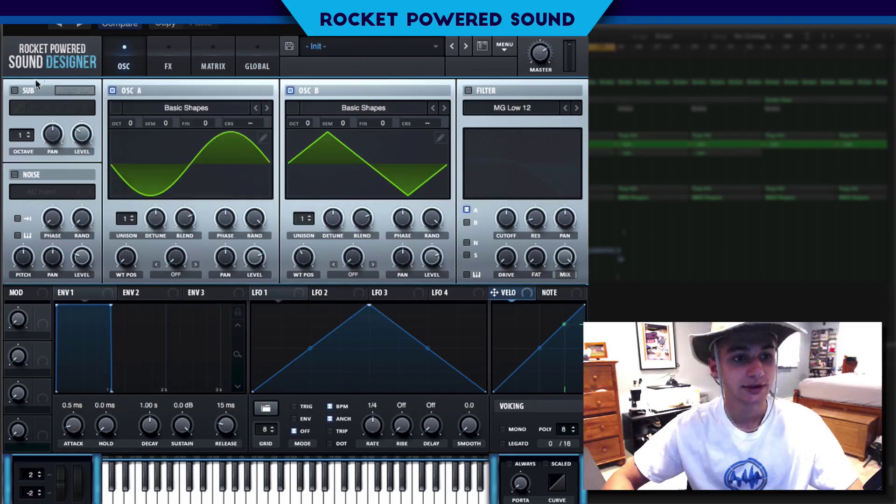
click(14, 90)
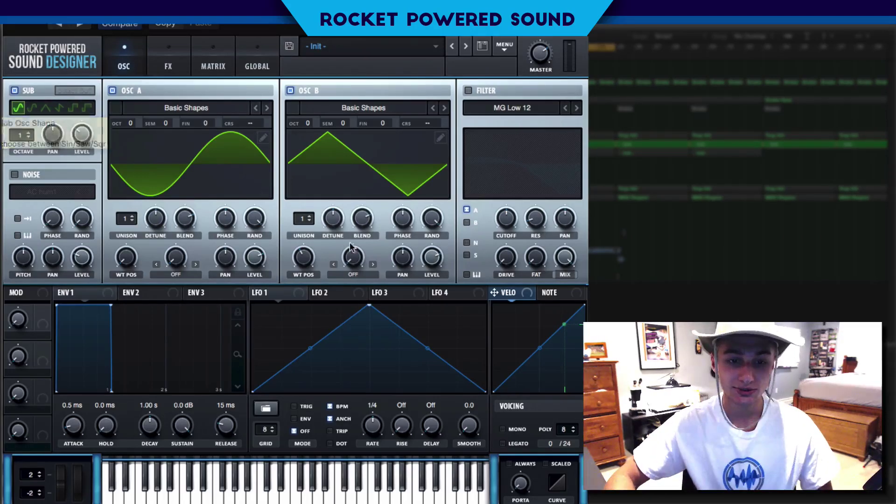
Set oscillator B's warp mode to Sync (No Window) and raise the warp to about two triangle cycles
click(364, 276)
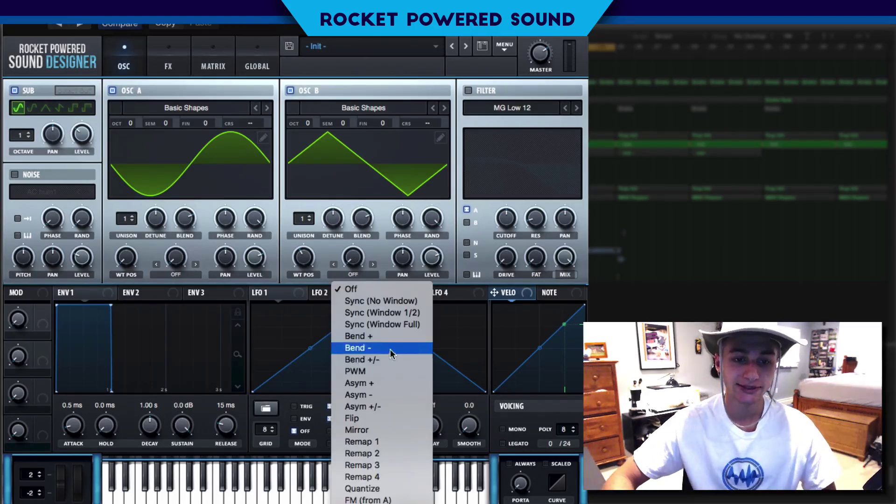
click(395, 300)
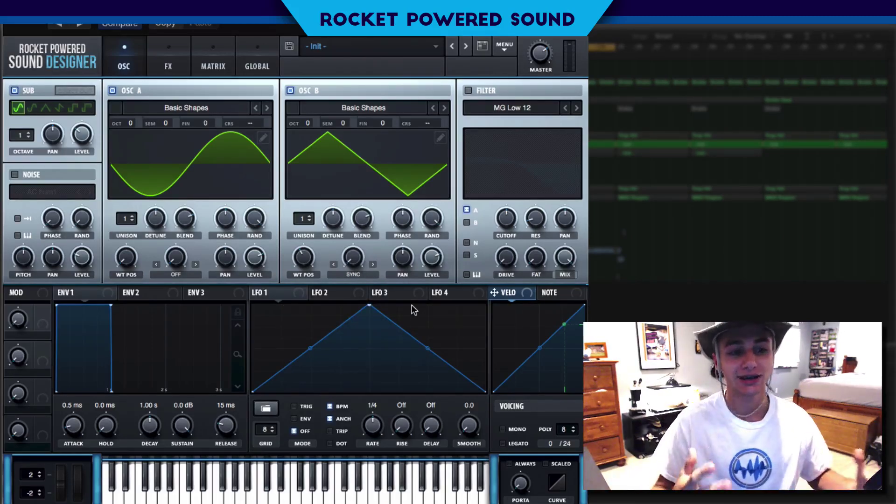
click(351, 258)
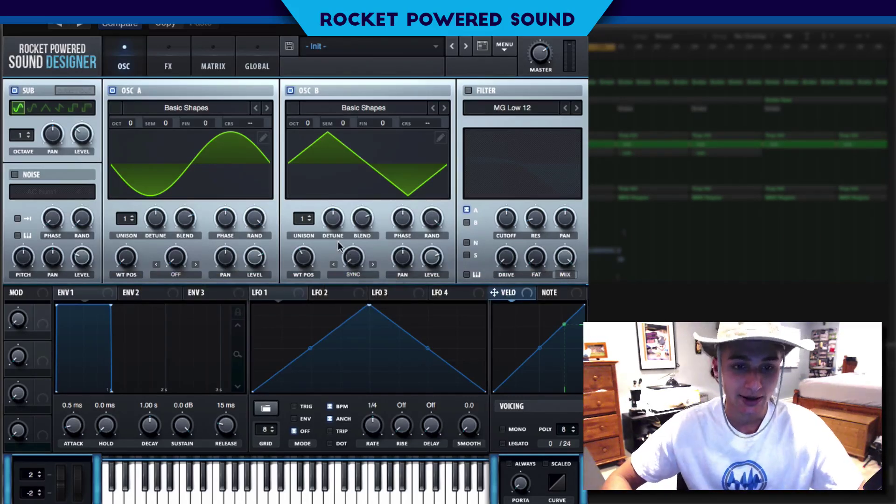
drag(347, 252, 352, 203)
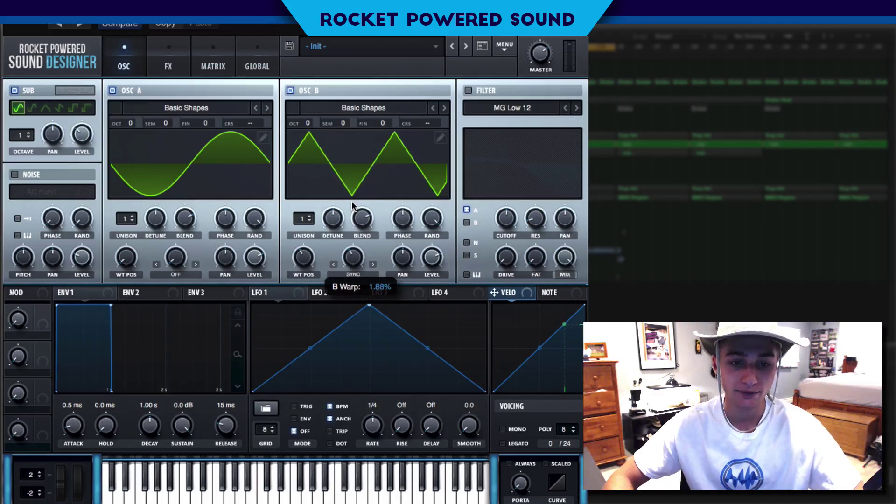
drag(352, 201, 354, 201)
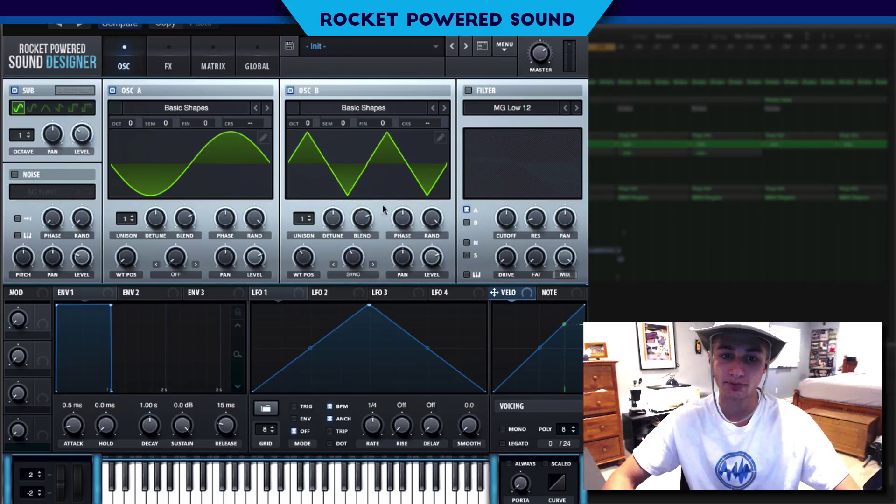
Sweep oscillator B's warp down to zero and back up to about three triangle cycles
mouse_move(357, 261)
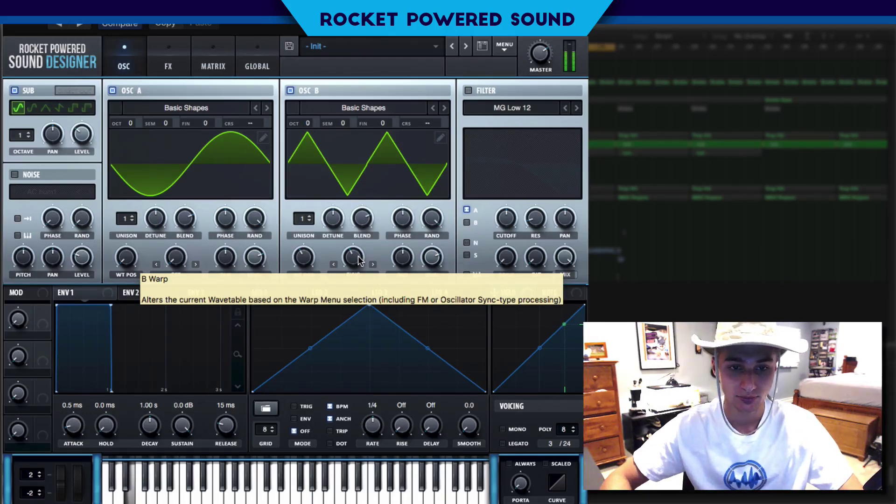
drag(359, 260, 350, 335)
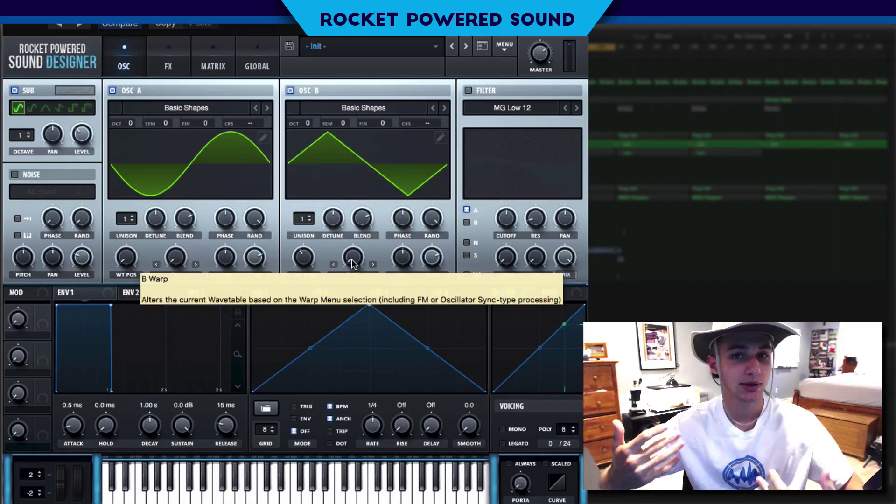
mouse_move(351, 262)
mouse_down()
mouse_move(374, 206)
mouse_move(358, 258)
mouse_up()
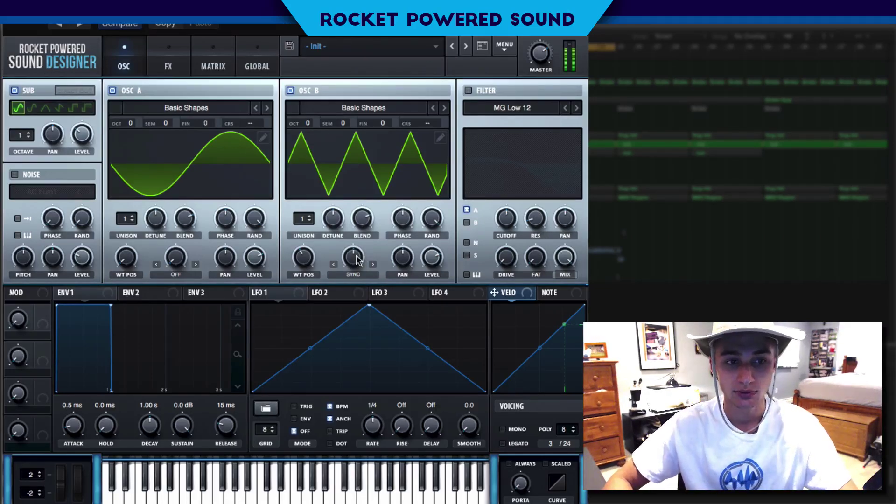
drag(359, 262, 359, 264)
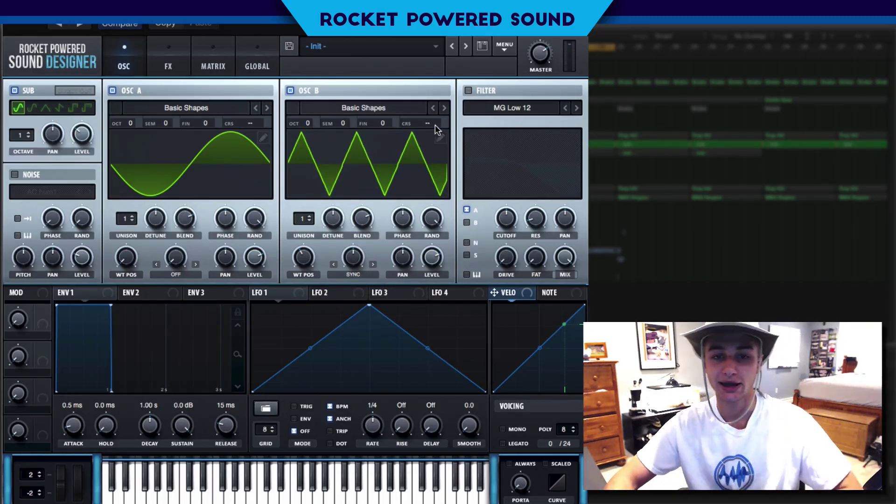
Enable the MG Low 12 filter and route only oscillator B through it
click(486, 91)
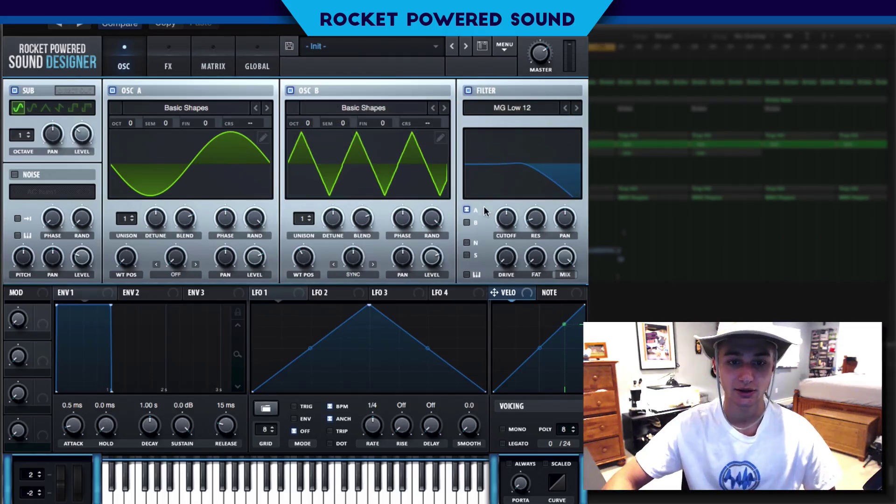
click(466, 210)
click(467, 223)
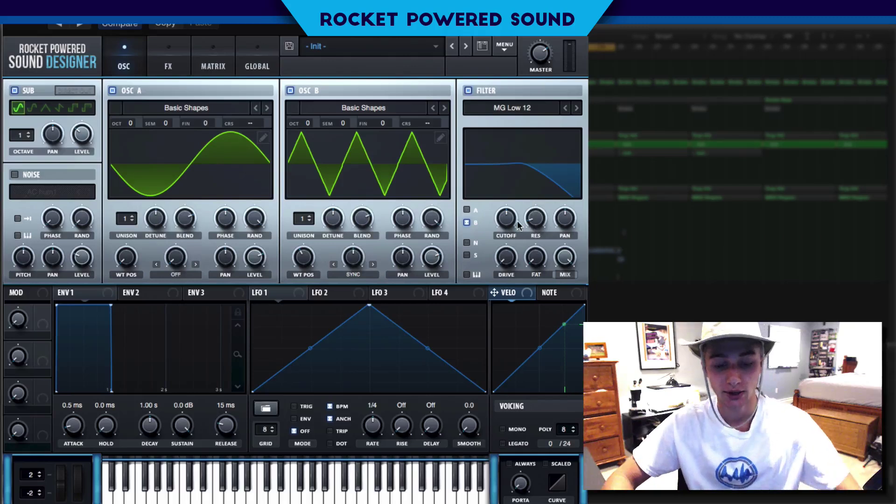
Lower the filter's cutoff slightly and add a little drive
drag(514, 227, 539, 300)
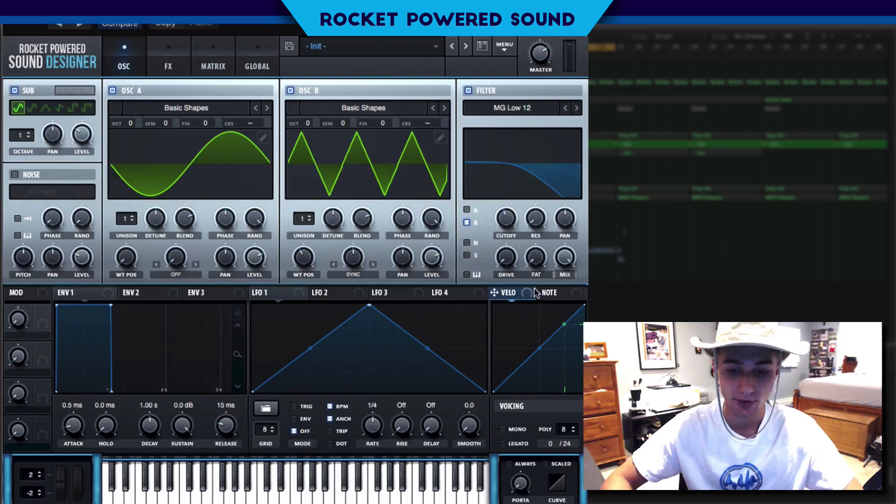
drag(516, 257, 514, 237)
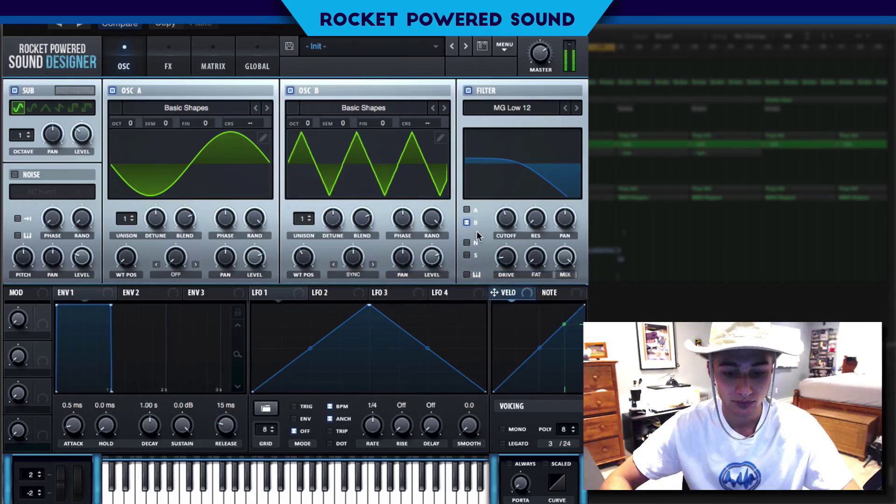
Enable the compressor in the effects rack
click(173, 70)
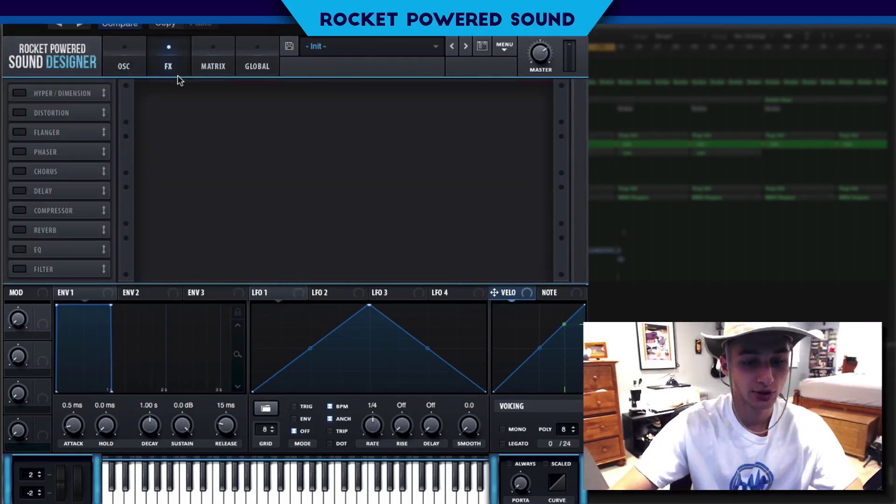
click(21, 209)
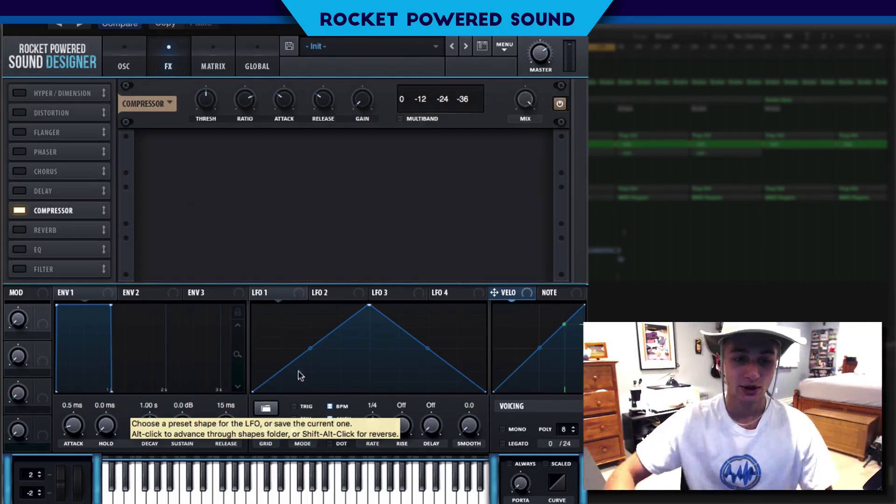
Switch off the compressor and shape envelope 1 with a release of about 1.65 s and a sustain of about -3.7 dB
drag(232, 416, 252, 397)
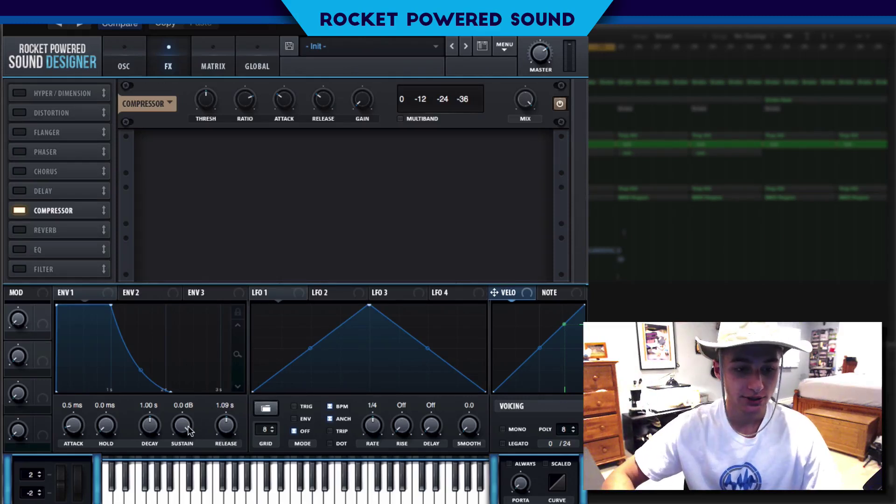
drag(225, 432, 231, 428)
click(21, 211)
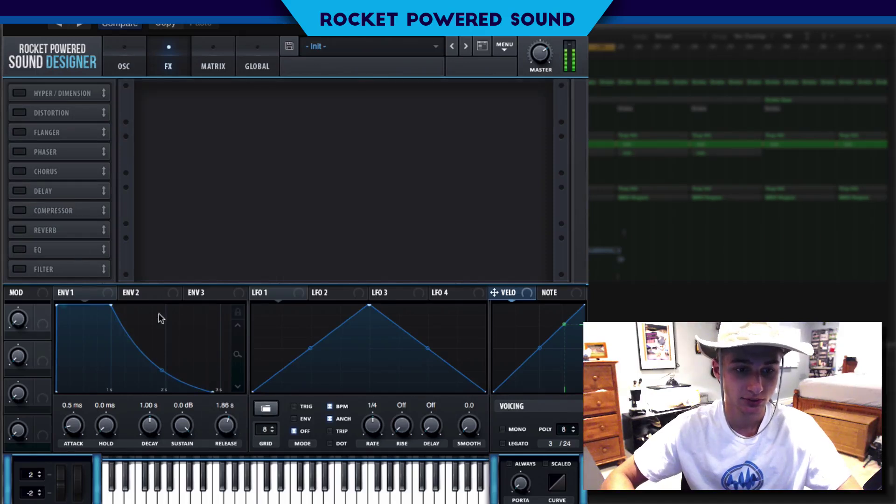
drag(230, 420, 229, 423)
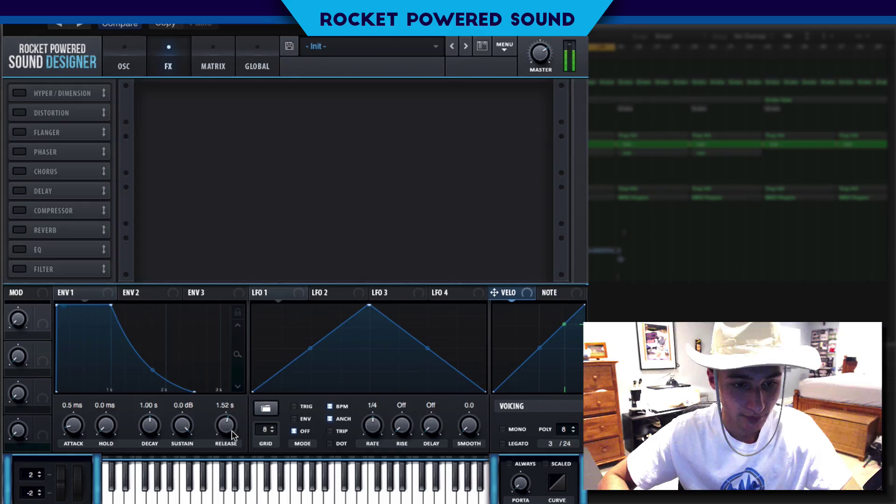
drag(233, 433, 234, 431)
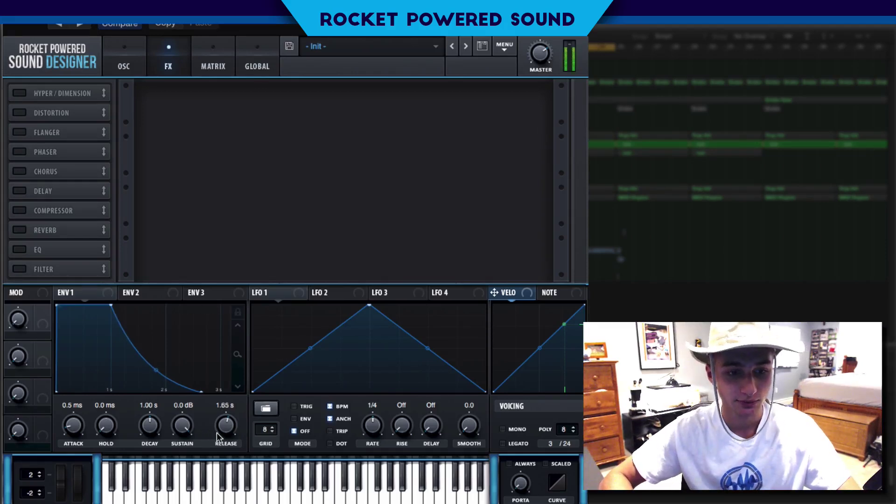
drag(183, 424, 175, 436)
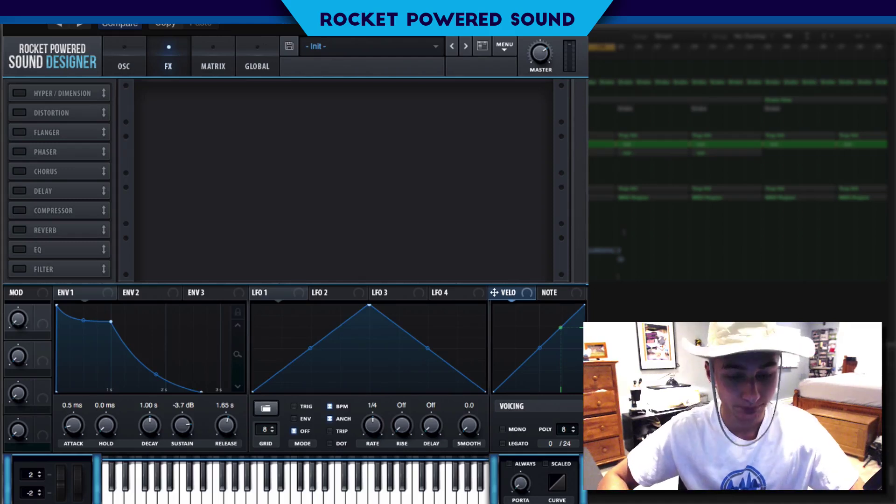
Enable the compressor as the first effect in the chain, in multiband mode with its gain raised
click(19, 210)
drag(41, 216, 41, 95)
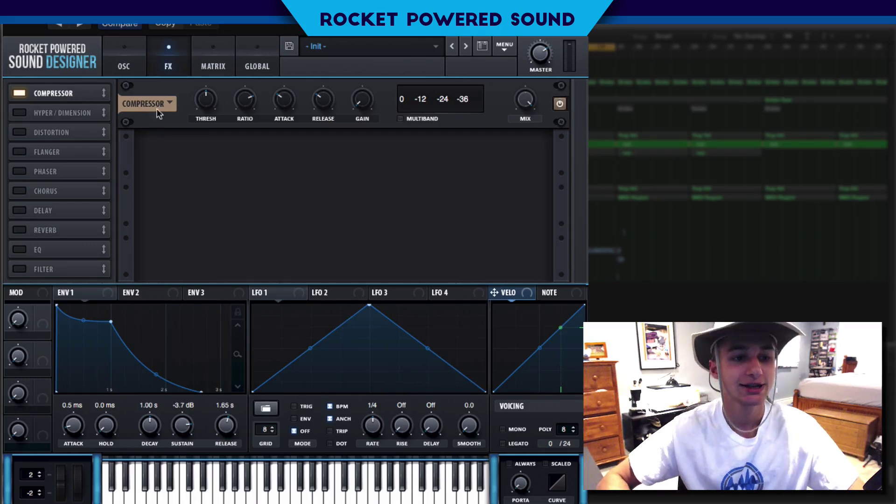
click(398, 118)
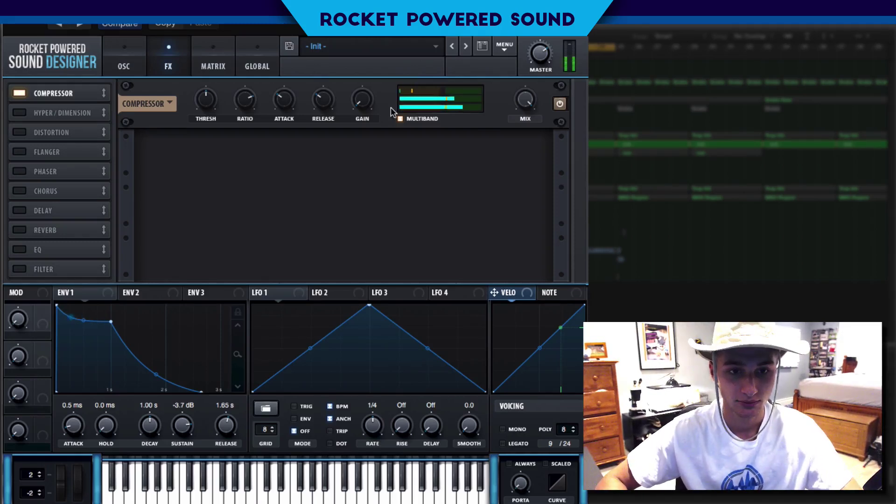
drag(371, 102, 368, 65)
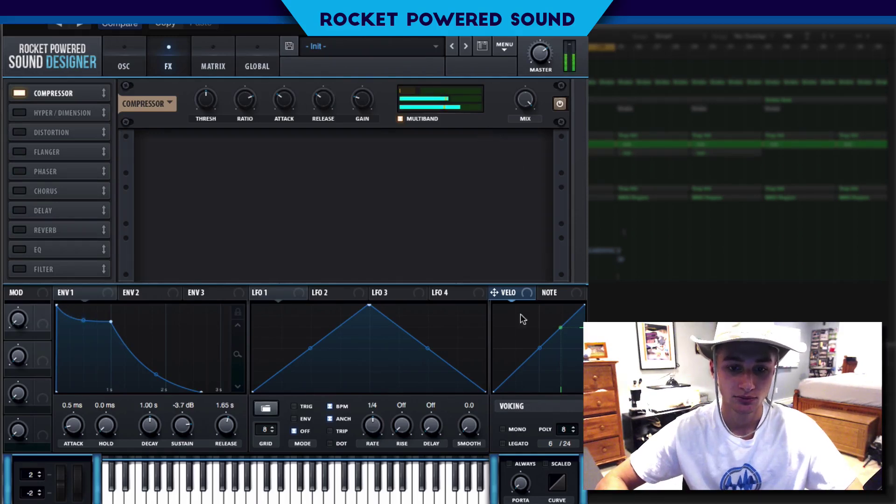
Set the voicing to mono with legato enabled
mouse_move(540, 57)
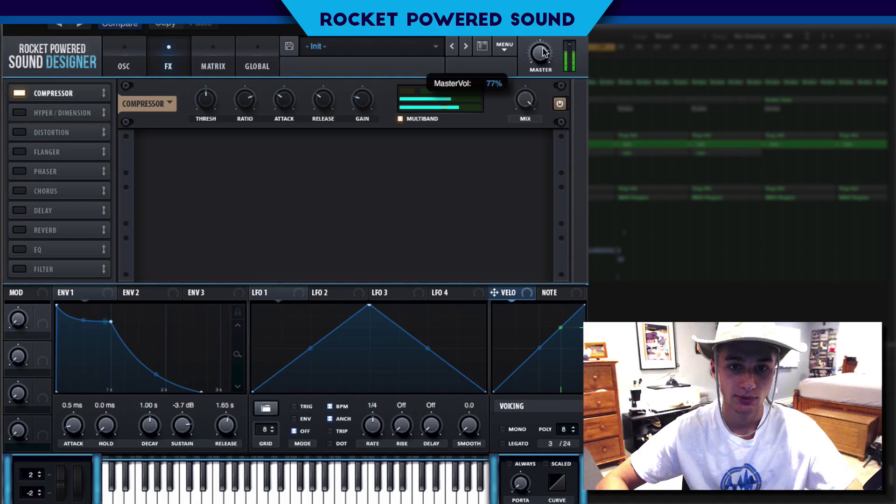
click(503, 429)
click(502, 443)
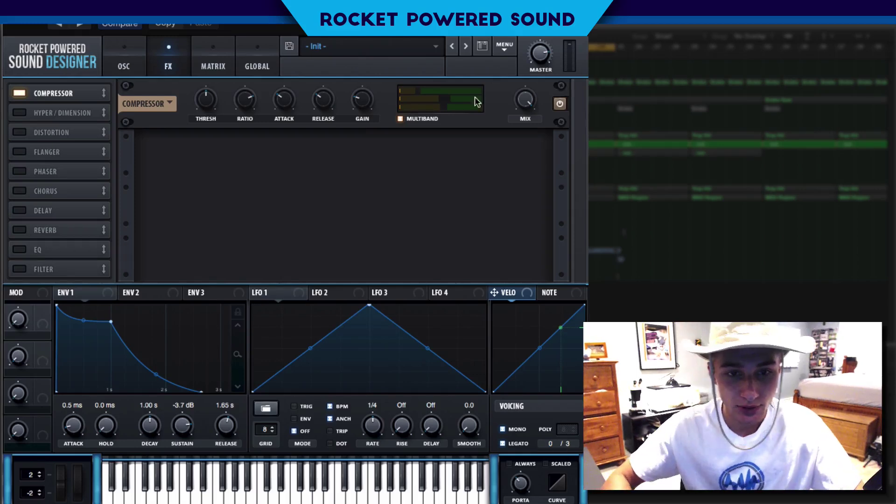
Fine-tune the multiband compressor's bands and threshold, and lengthen its release
click(417, 100)
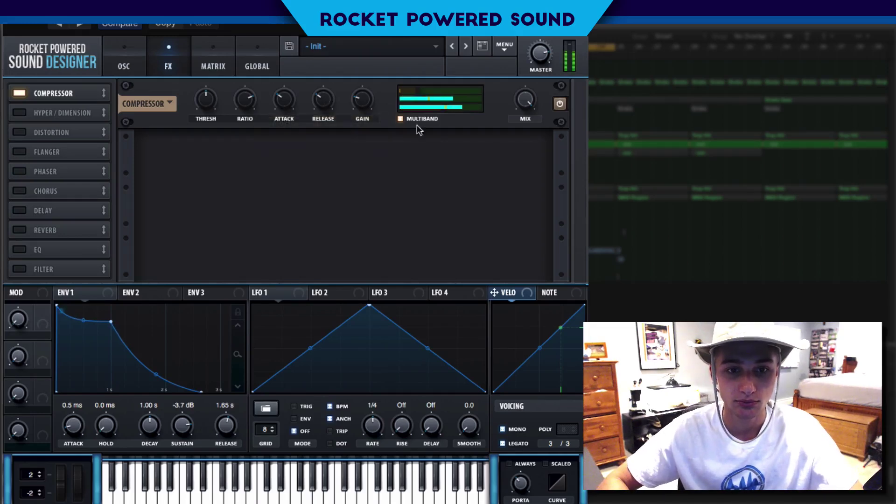
drag(419, 102, 423, 105)
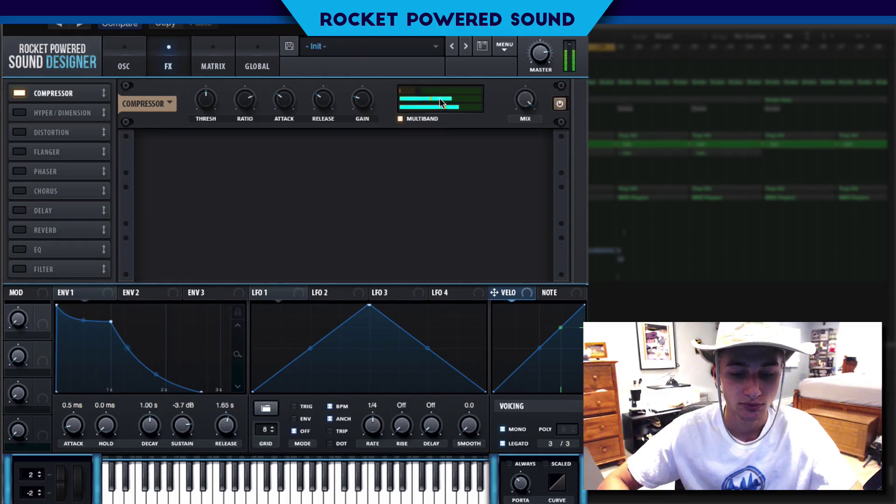
drag(220, 89, 208, 109)
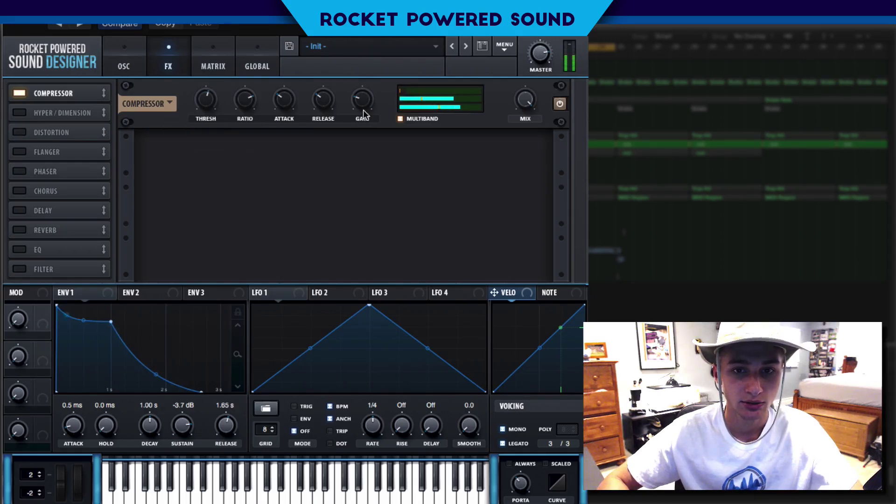
drag(207, 97, 206, 106)
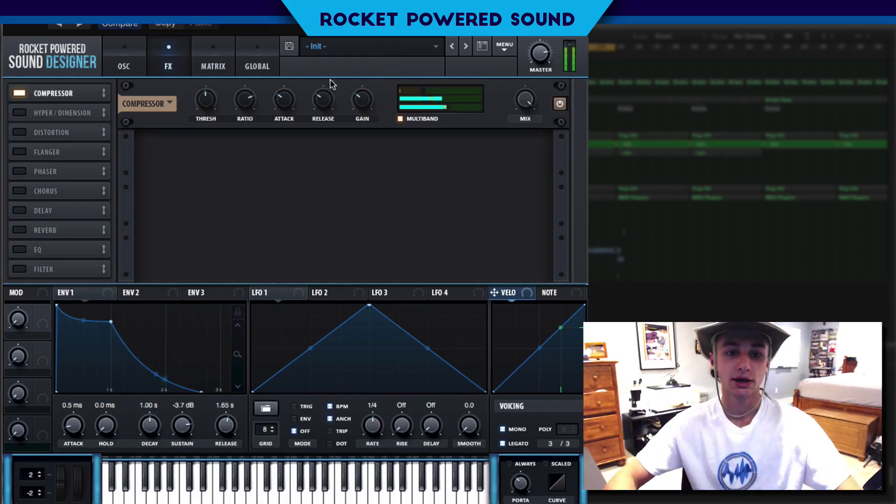
mouse_move(325, 110)
mouse_down()
mouse_move(344, 89)
mouse_move(339, 101)
mouse_up()
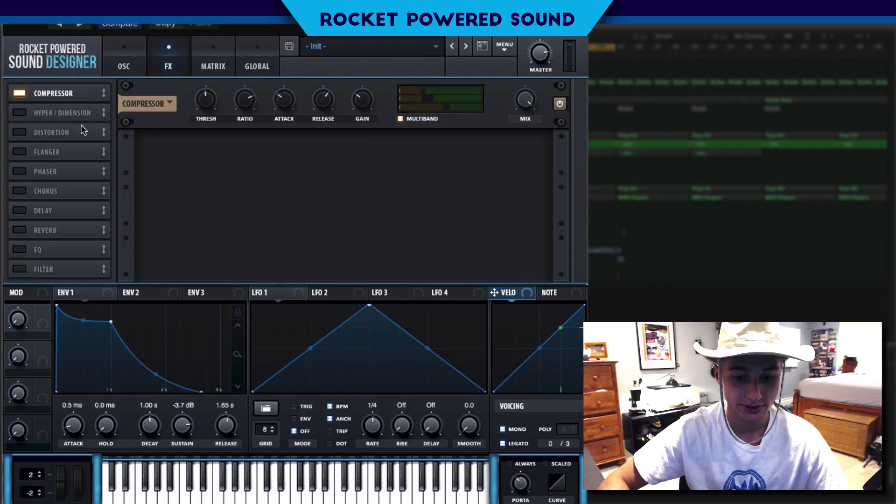
Enable the distortion effect, keep its Tube type and raise its drive
click(19, 113)
click(18, 113)
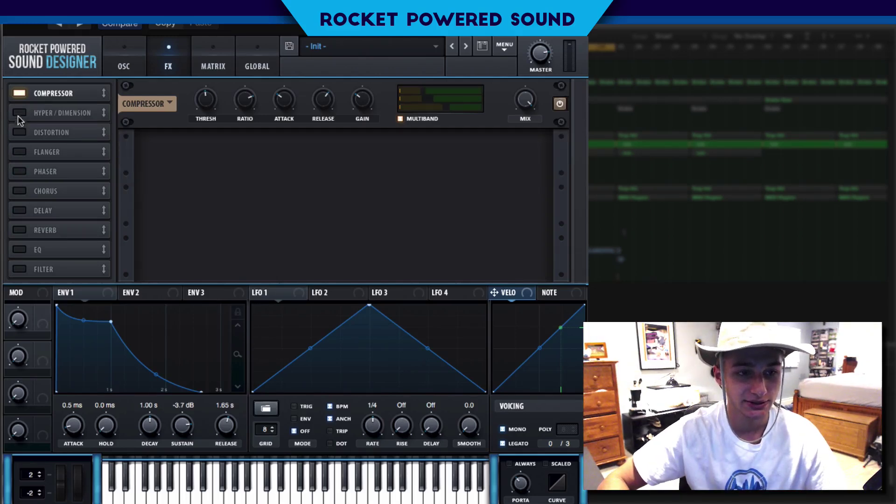
click(18, 132)
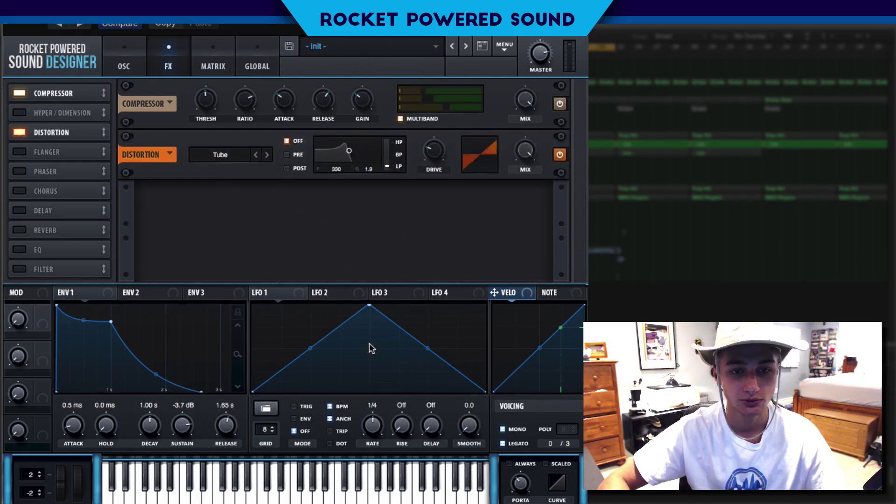
click(238, 154)
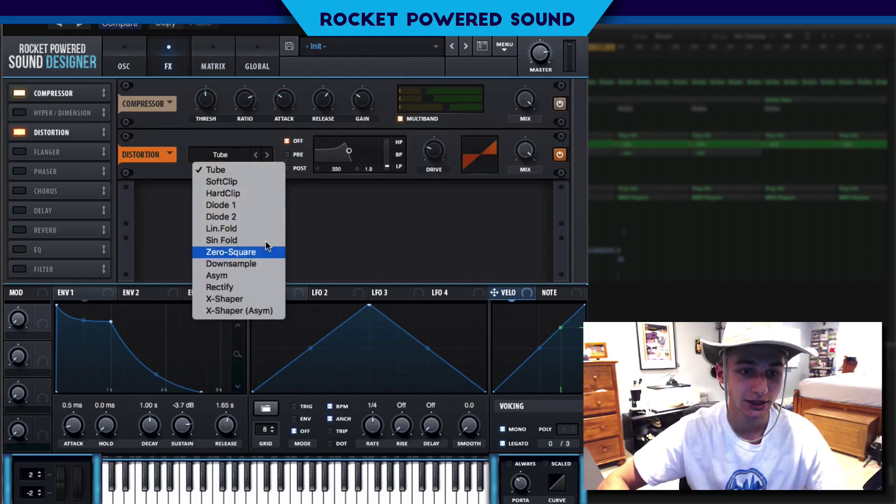
click(426, 184)
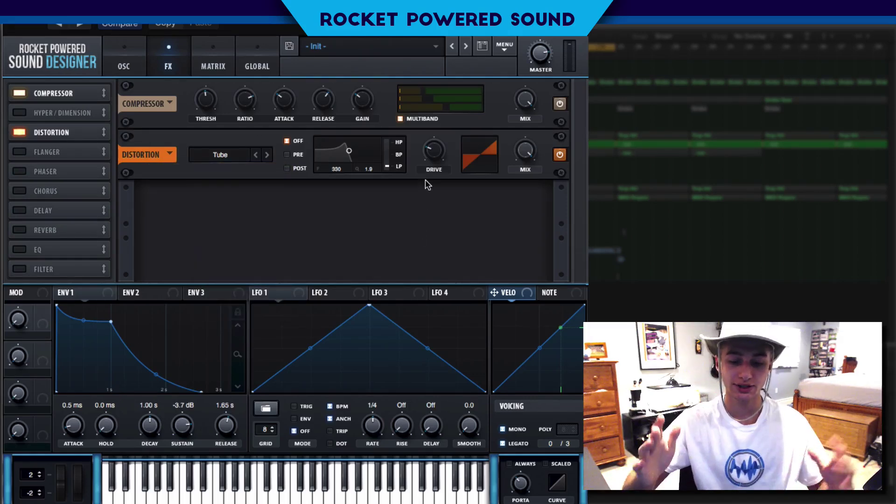
drag(433, 159, 433, 152)
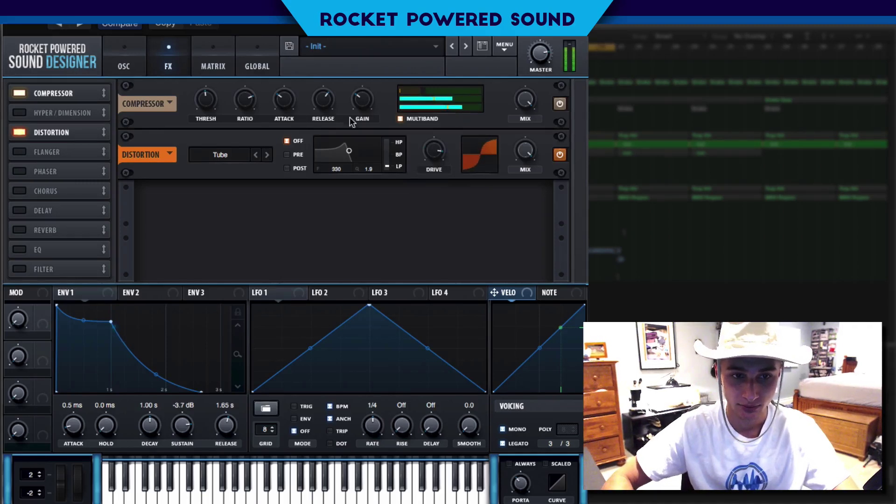
Change the distortion type to SoftClip, turn its drive down and reduce its mix to about half
click(246, 158)
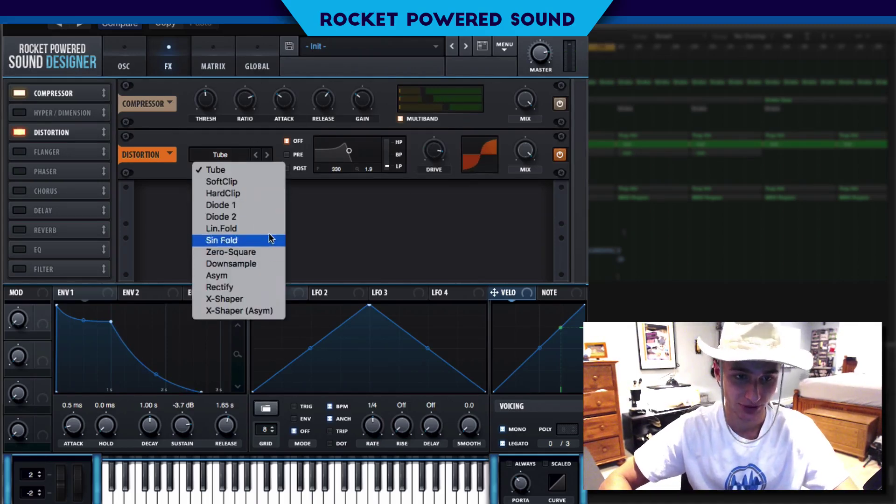
click(260, 182)
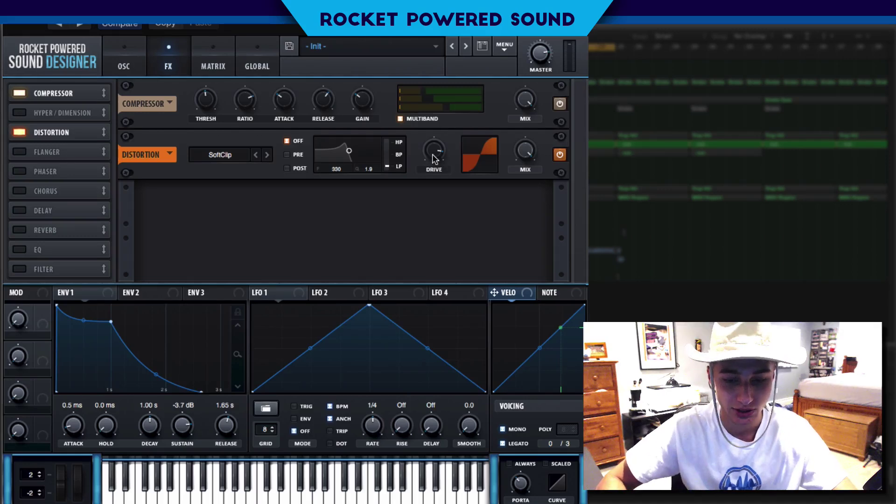
drag(432, 150, 404, 267)
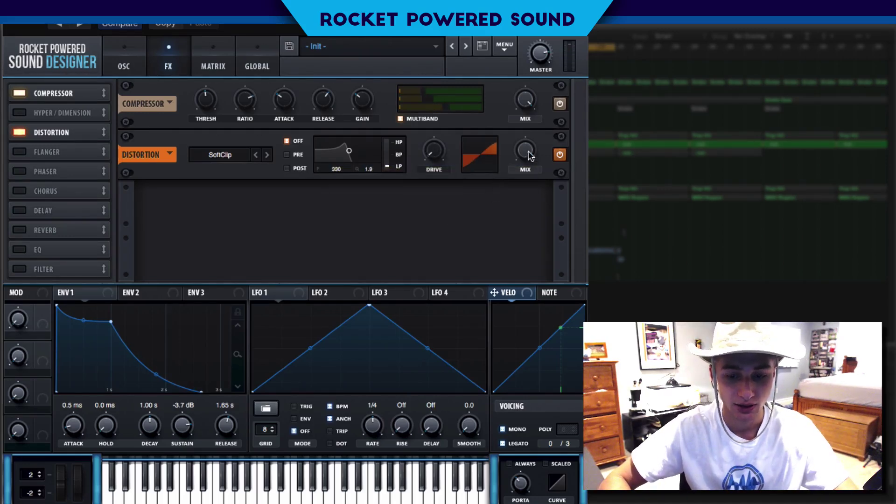
mouse_move(527, 160)
drag(527, 160, 521, 224)
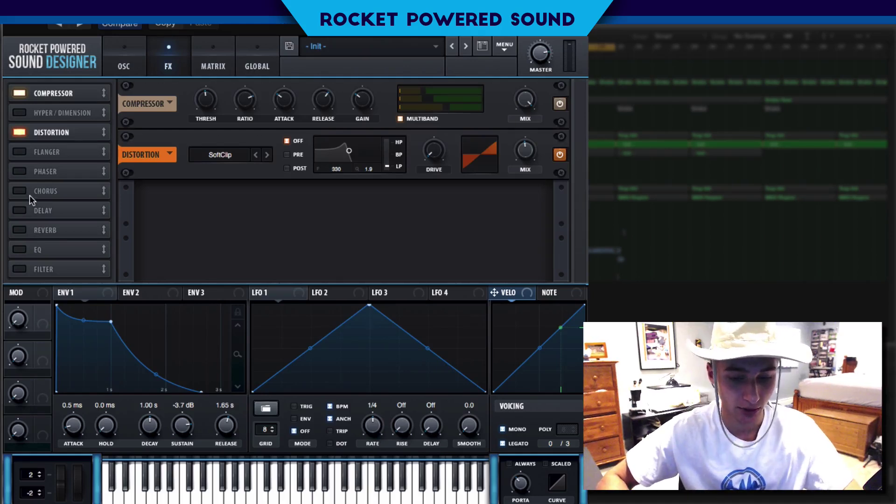
Enable the MG Low 6 filter at the end of the effects chain and return to the oscillator view
click(20, 269)
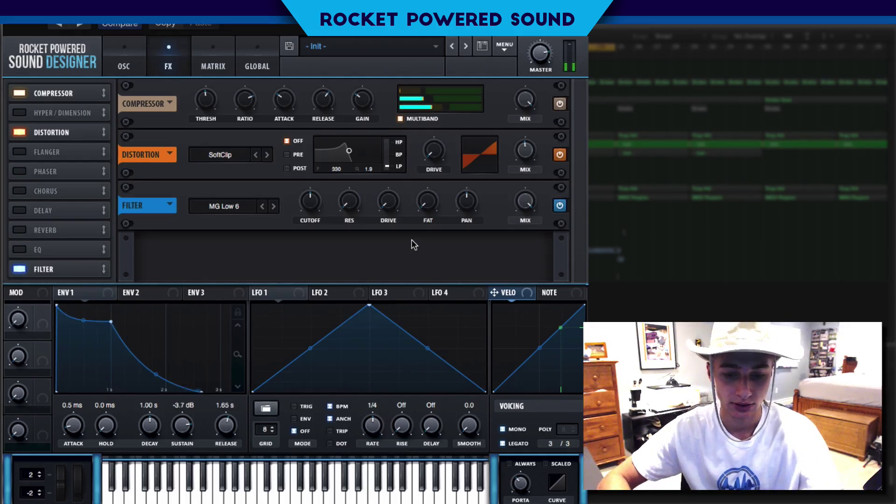
click(128, 47)
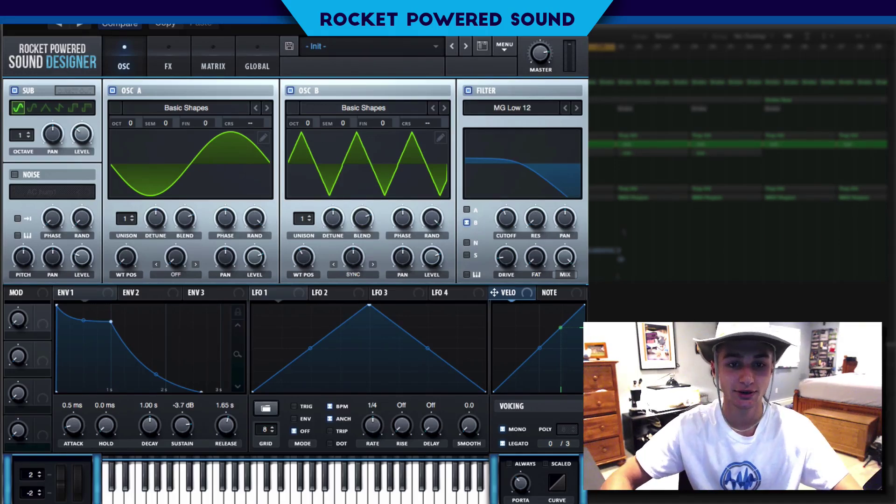
key(super+k)
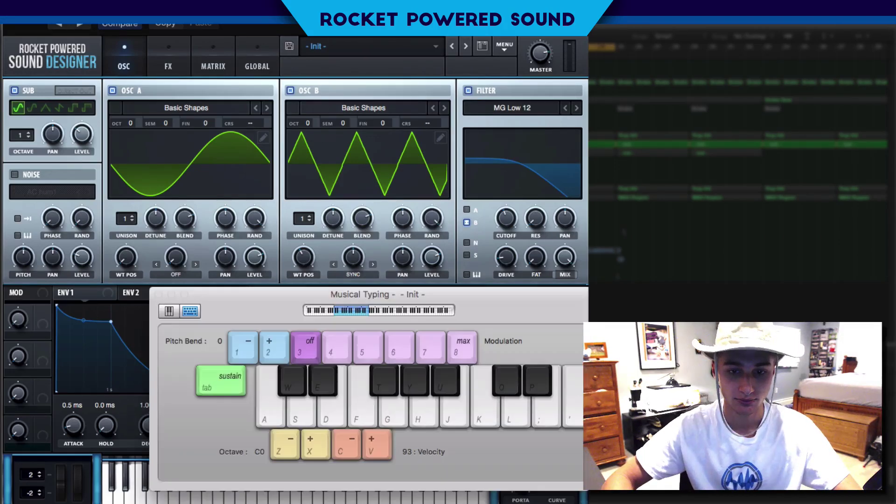
click(162, 294)
key(super+k)
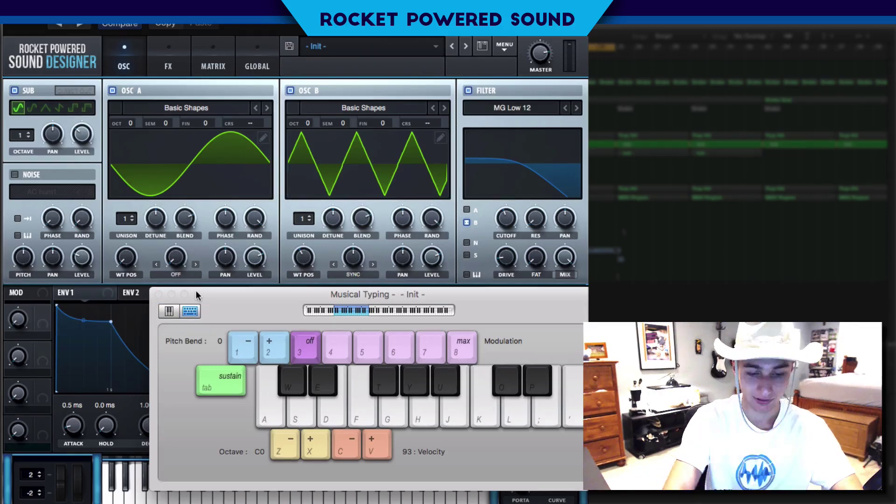
key(super+k)
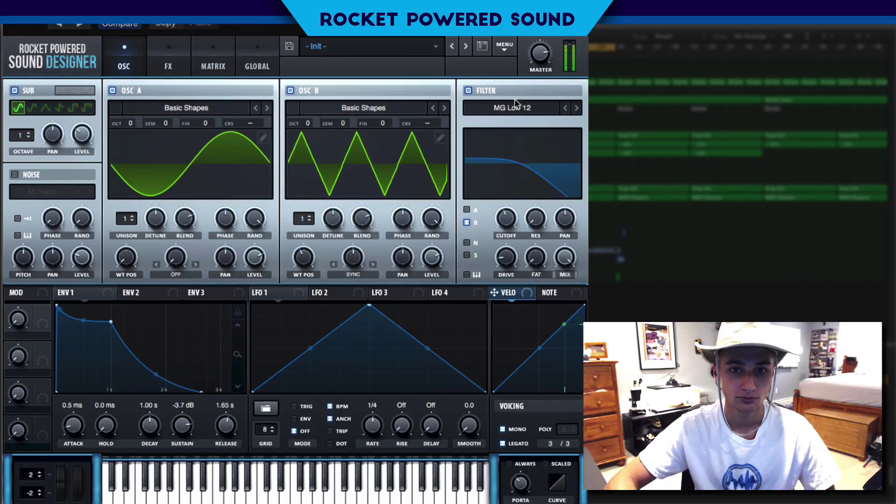
Lengthen envelope 1's release to 3.00 s
drag(226, 431, 229, 425)
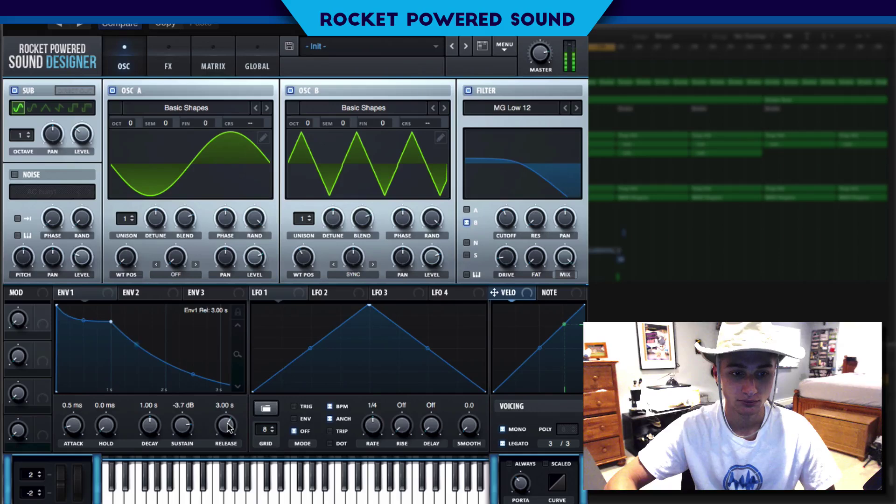